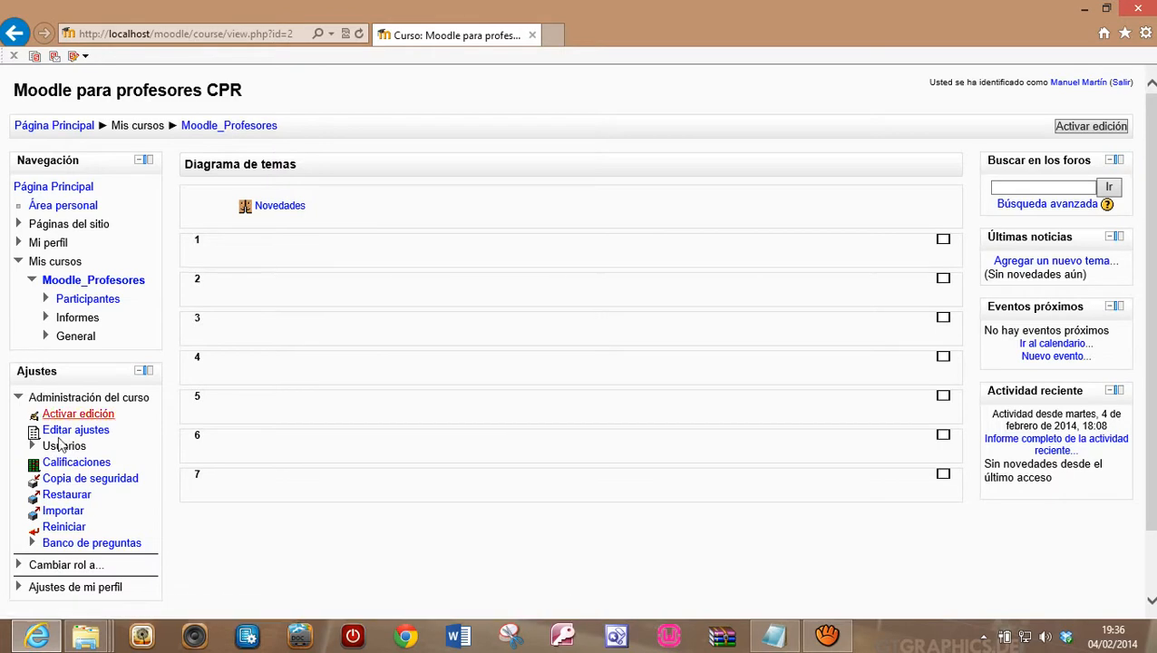
Start a new group in the course's user groups, with the name 1ºA and the description "Informatica Bachillerato"
left_click(67, 446)
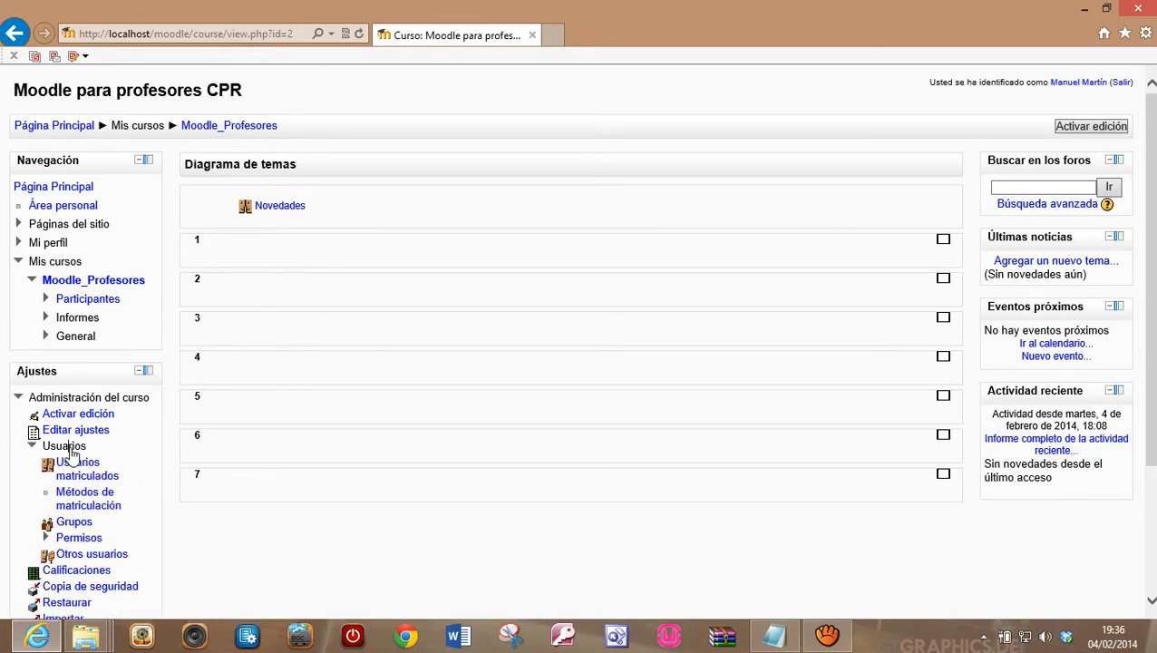
left_click(74, 524)
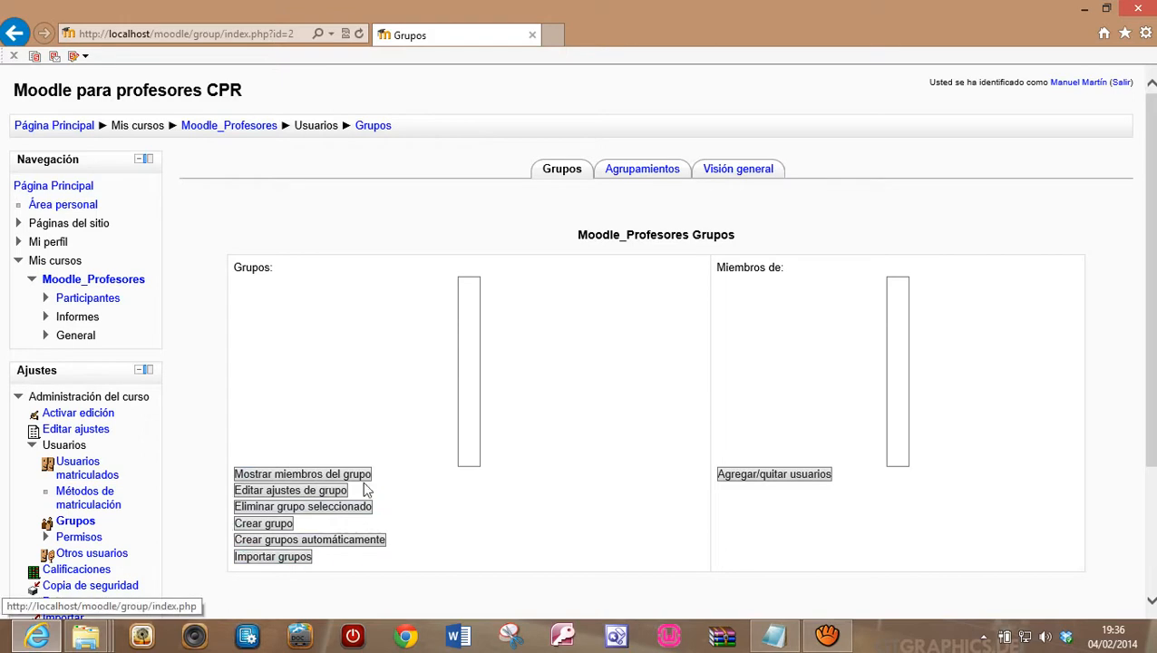
left_click(262, 525)
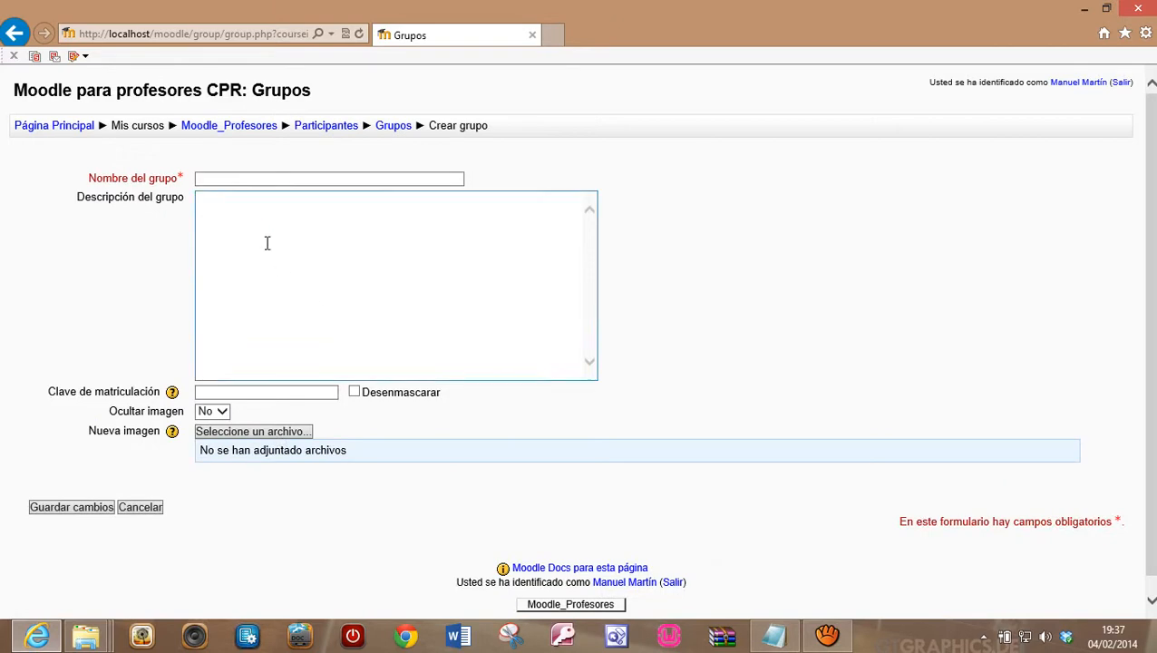
left_click(238, 178)
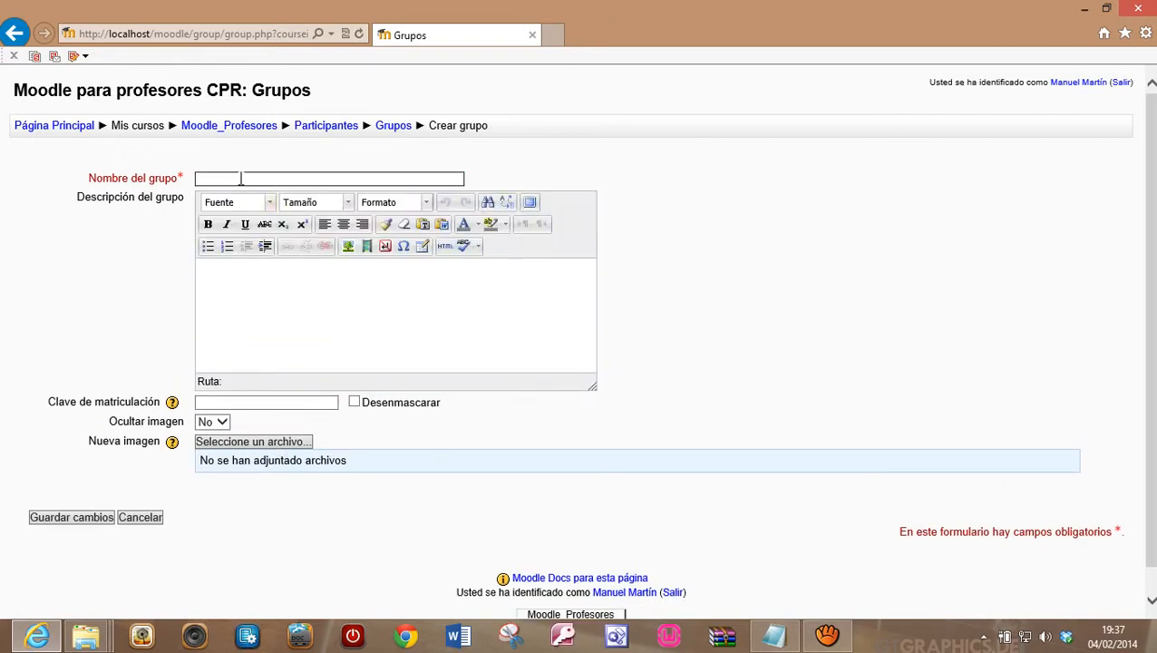
type("1ºA")
left_click(264, 283)
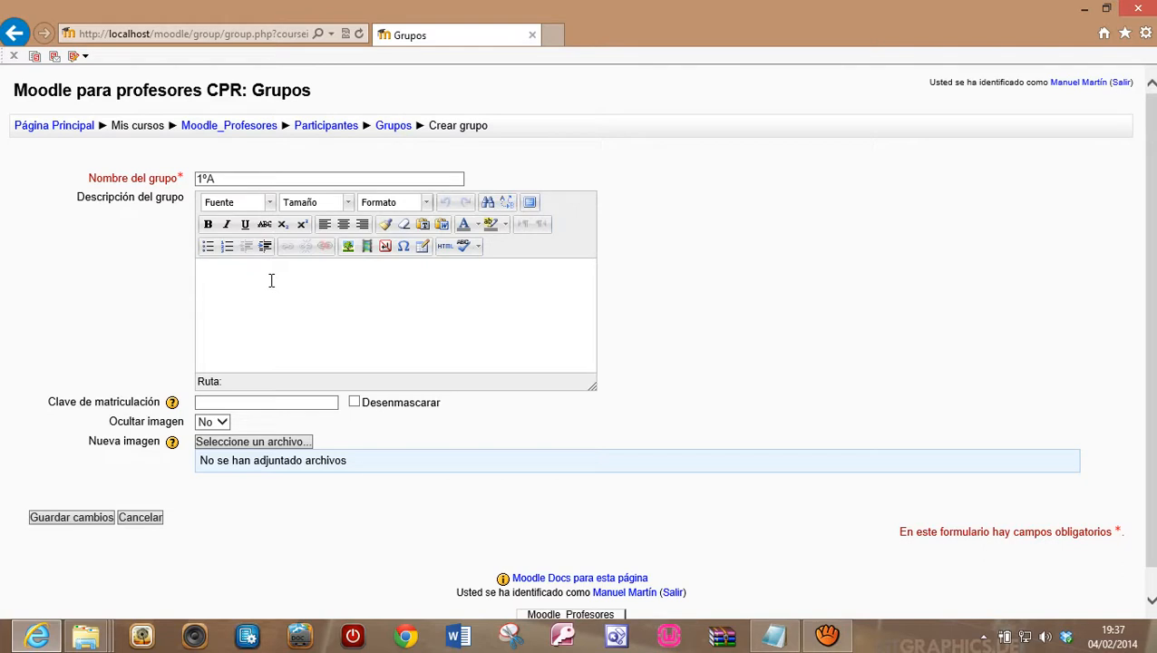
type("Informatica Bachillerato")
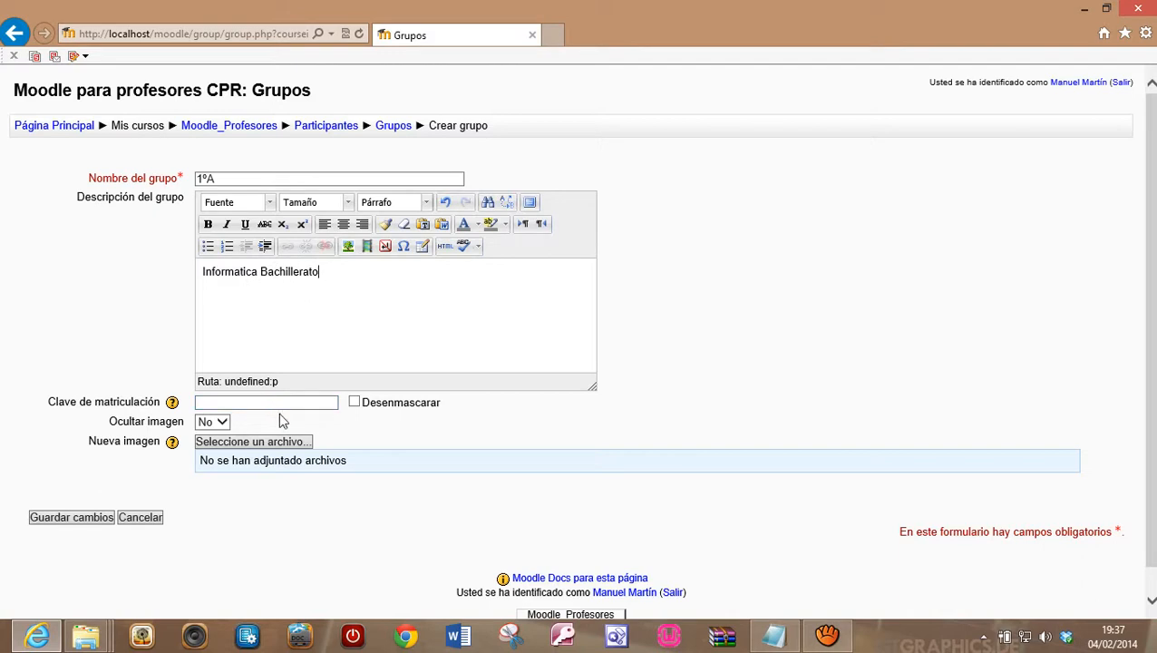
Read the help on the new group image, then save group 1ºA without an enrolment key or image
left_click(60, 410)
left_click(200, 405)
left_click(208, 403)
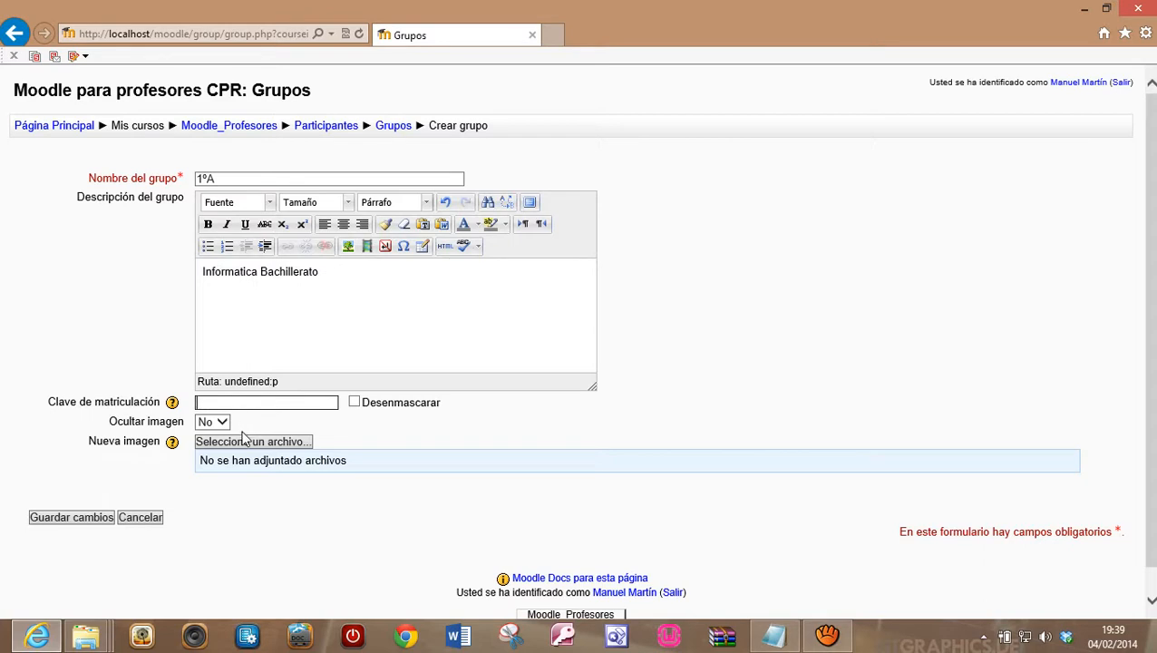
left_click(172, 442)
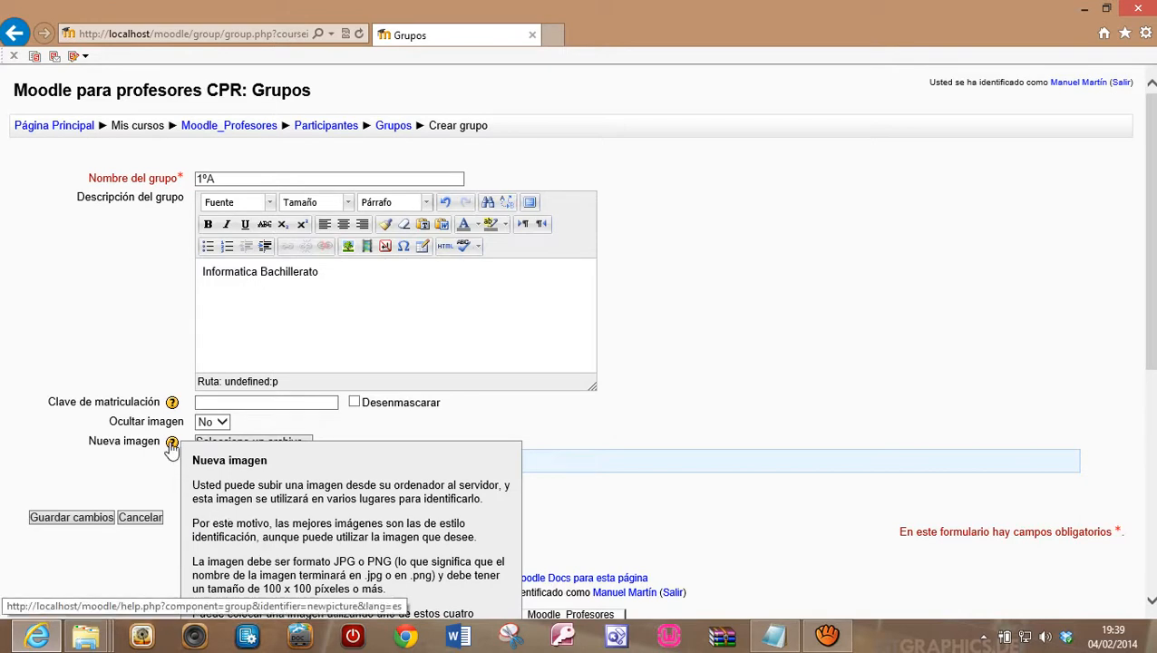
left_click(662, 425)
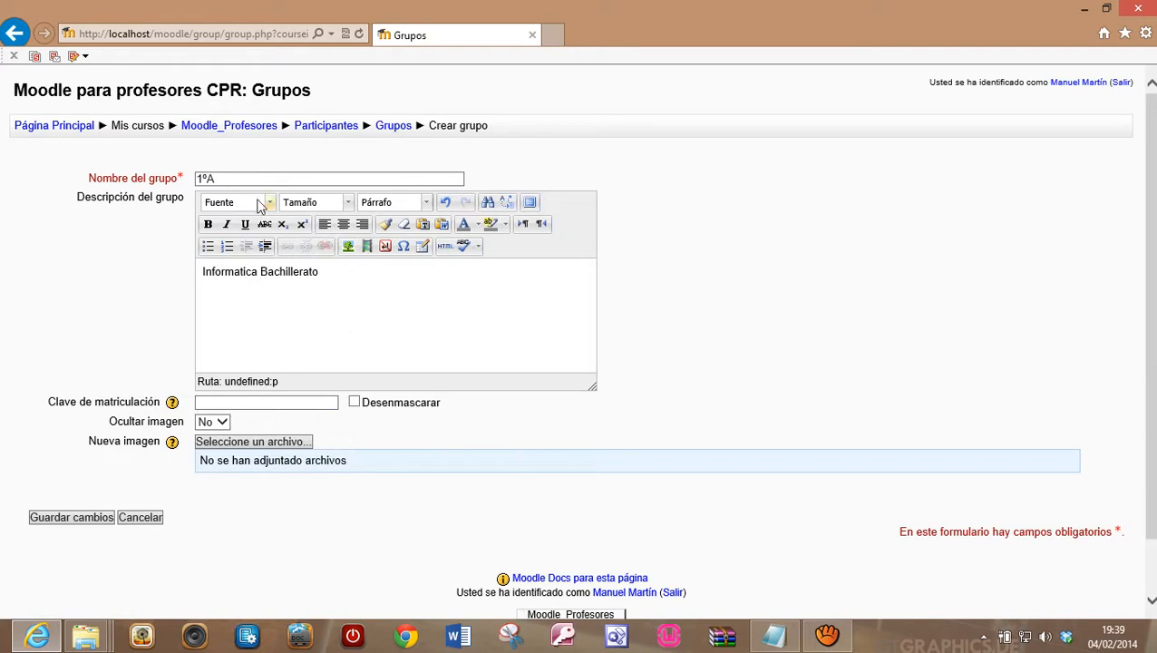
left_click(74, 522)
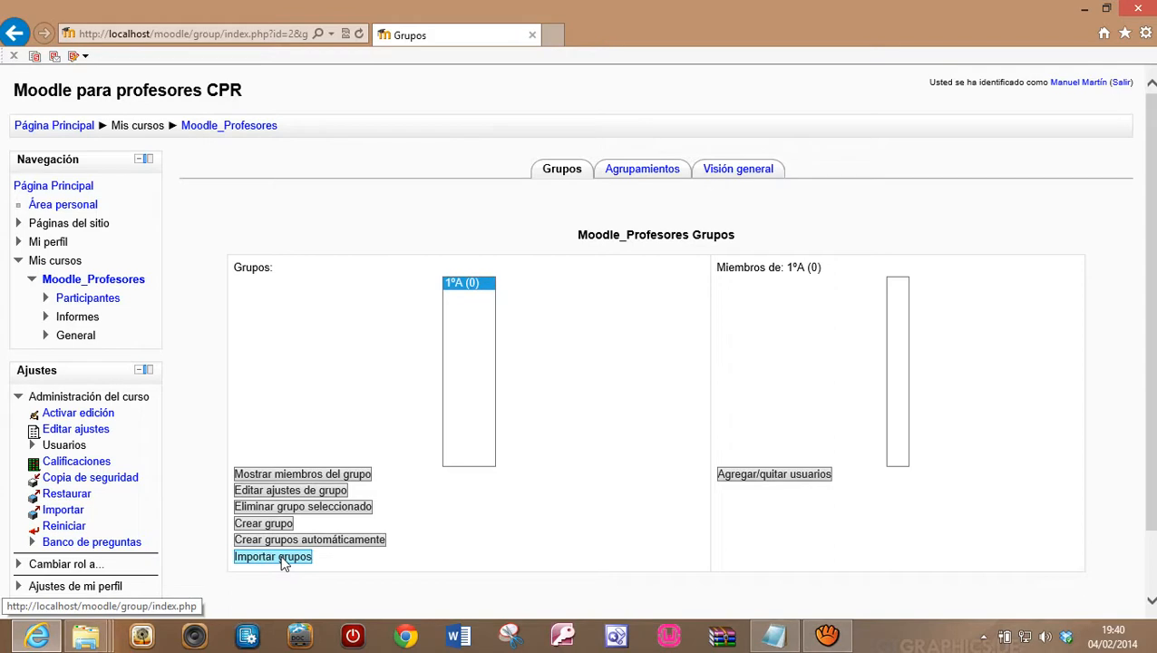
Create and save a second group named 1ºB with the description "Informática Bachillerato"
left_click(268, 529)
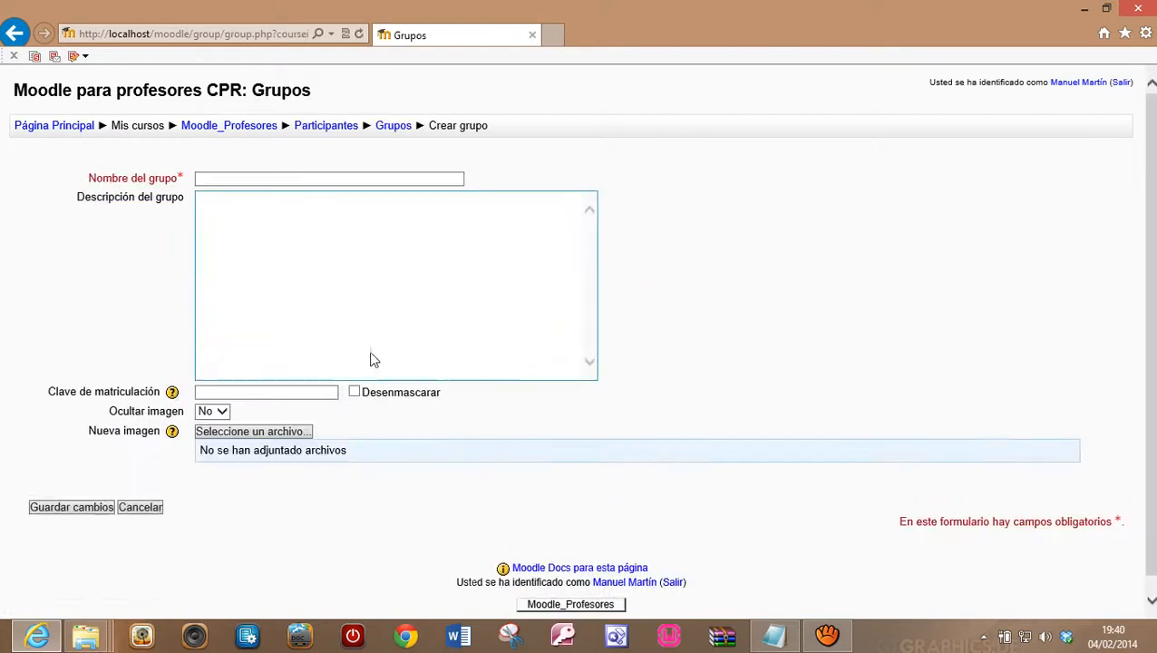
left_click(278, 174)
type("1ºB")
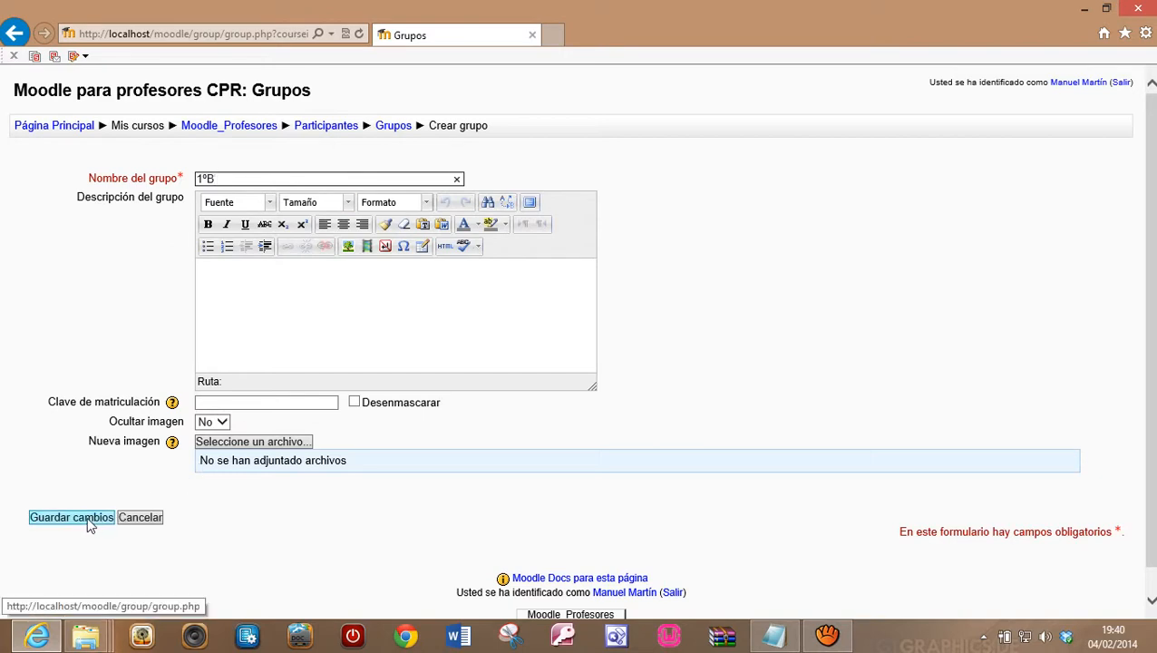
left_click(265, 272)
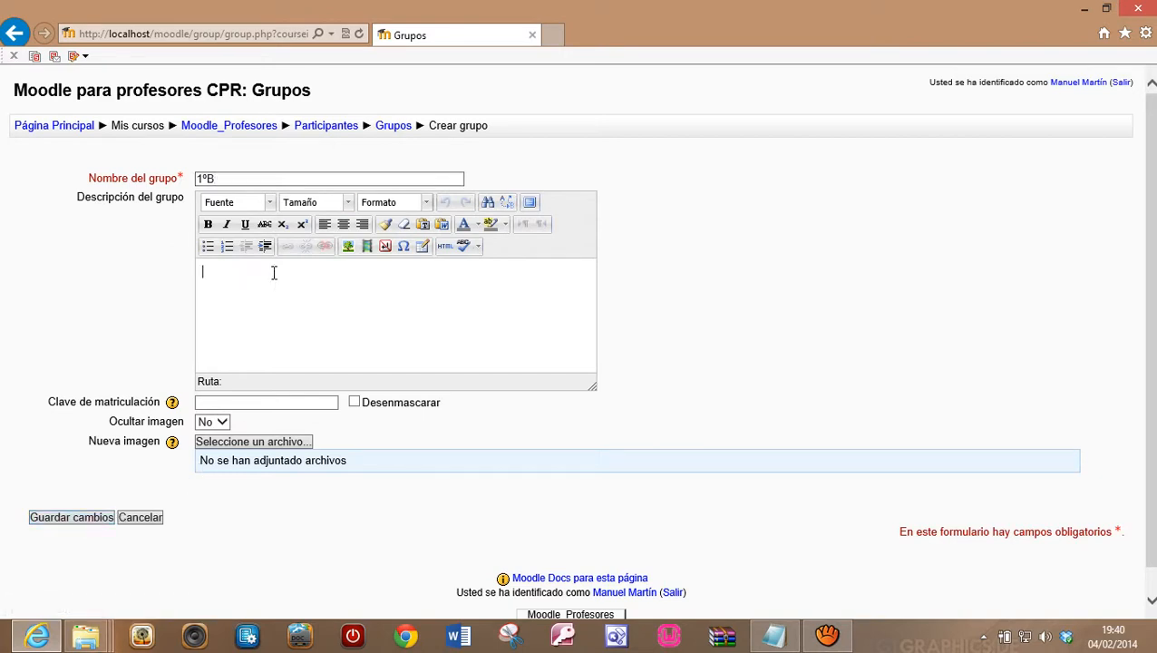
type("Informá")
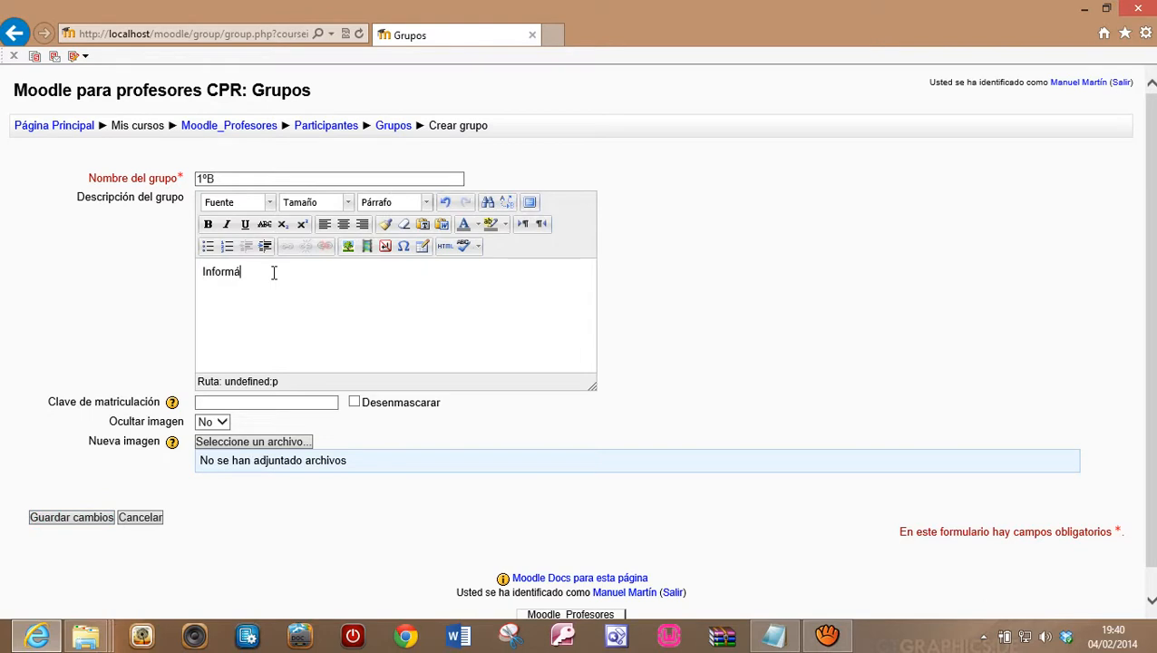
type("tica Bachillerato")
left_click(87, 519)
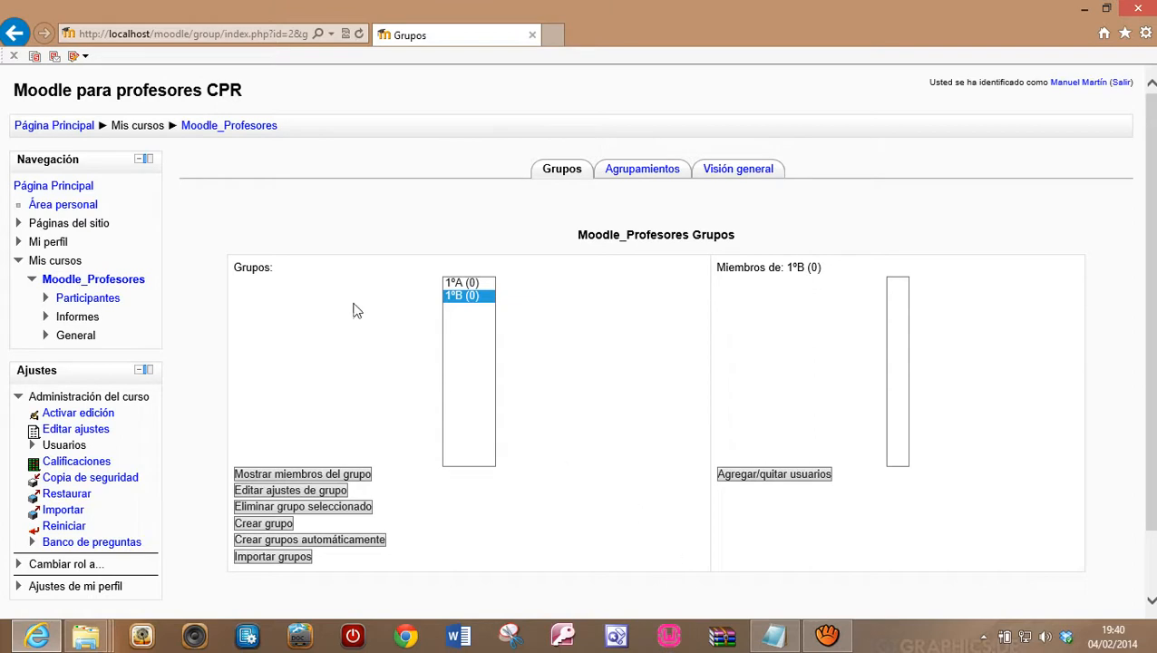
Add the second and third listed potential members to group 1ºA and return to the groups overview
left_click(470, 284)
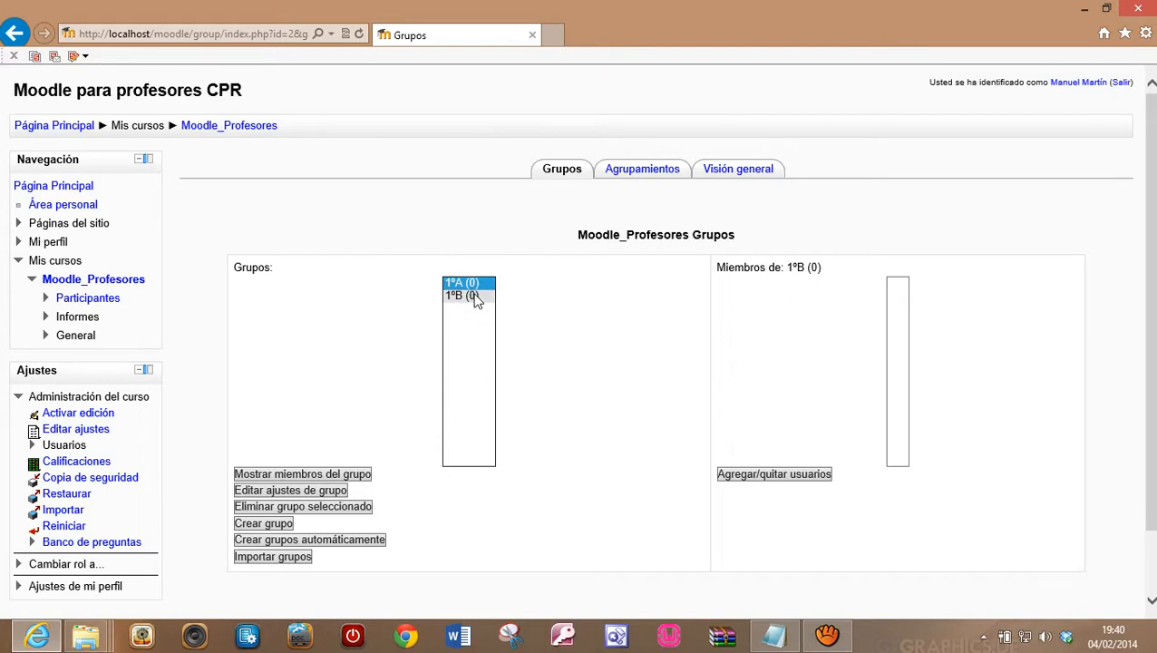
left_click(473, 292)
left_click(474, 283)
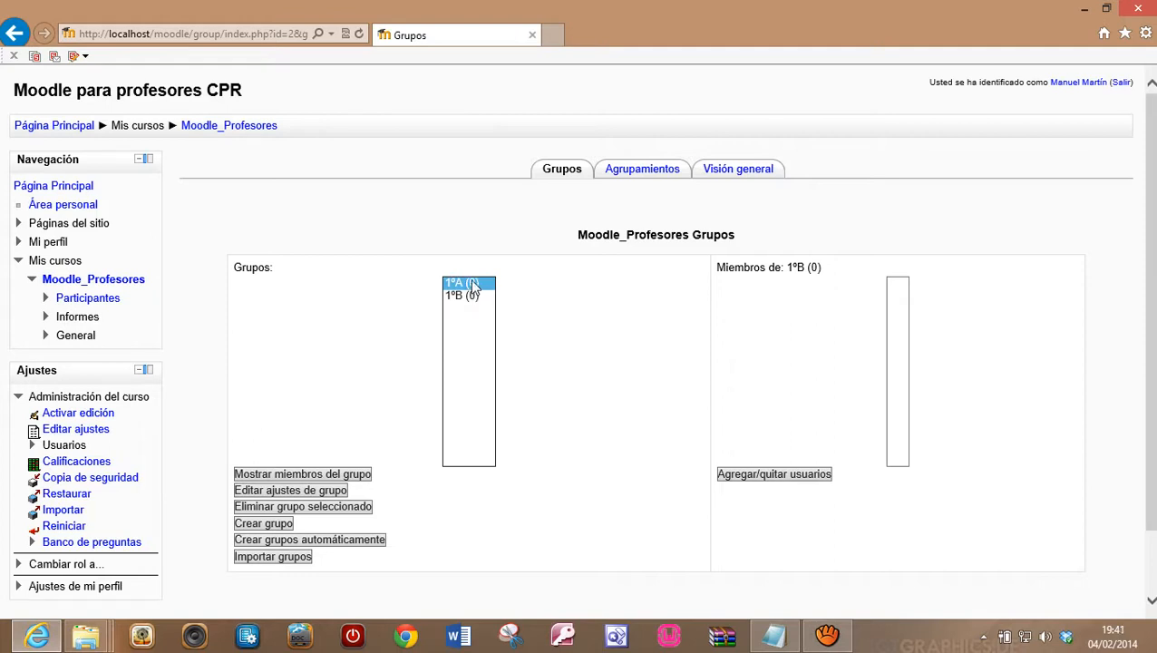
left_click(776, 479)
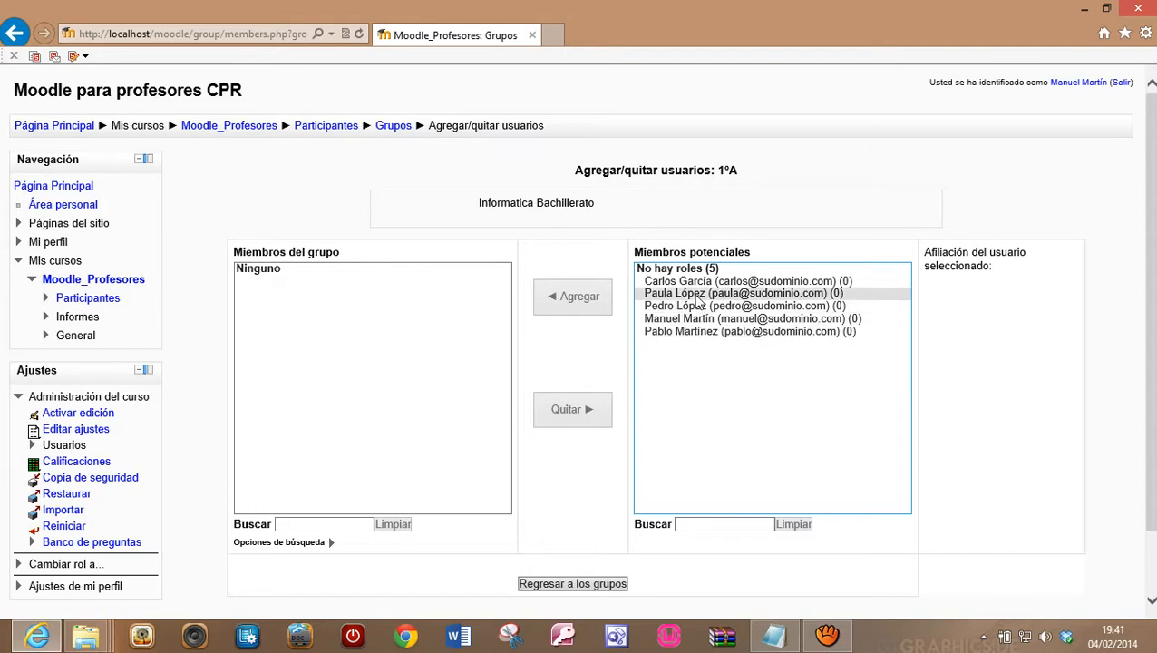
left_click(698, 295)
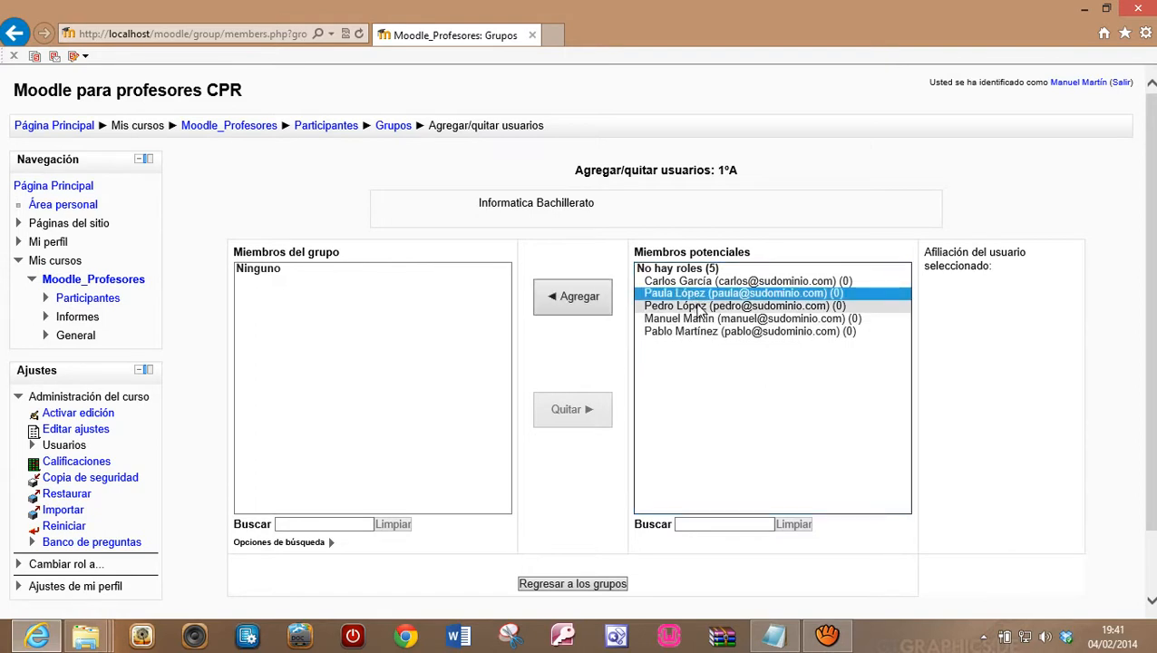
left_click(698, 305, "ctrl")
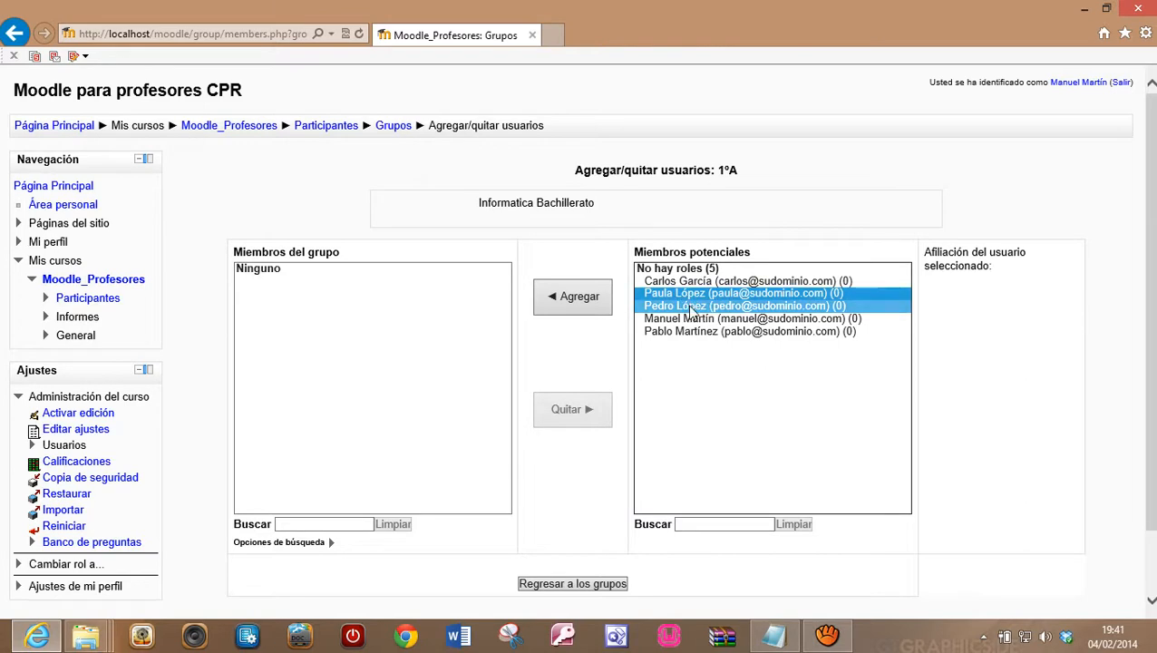
left_click(590, 306)
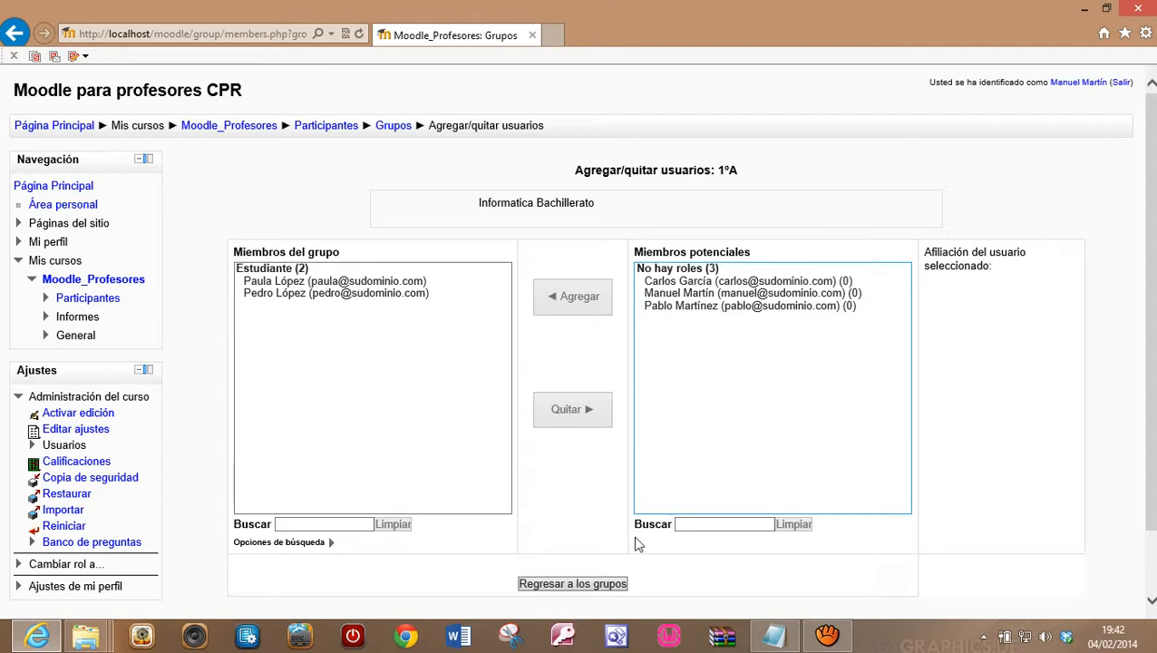
left_click(581, 583)
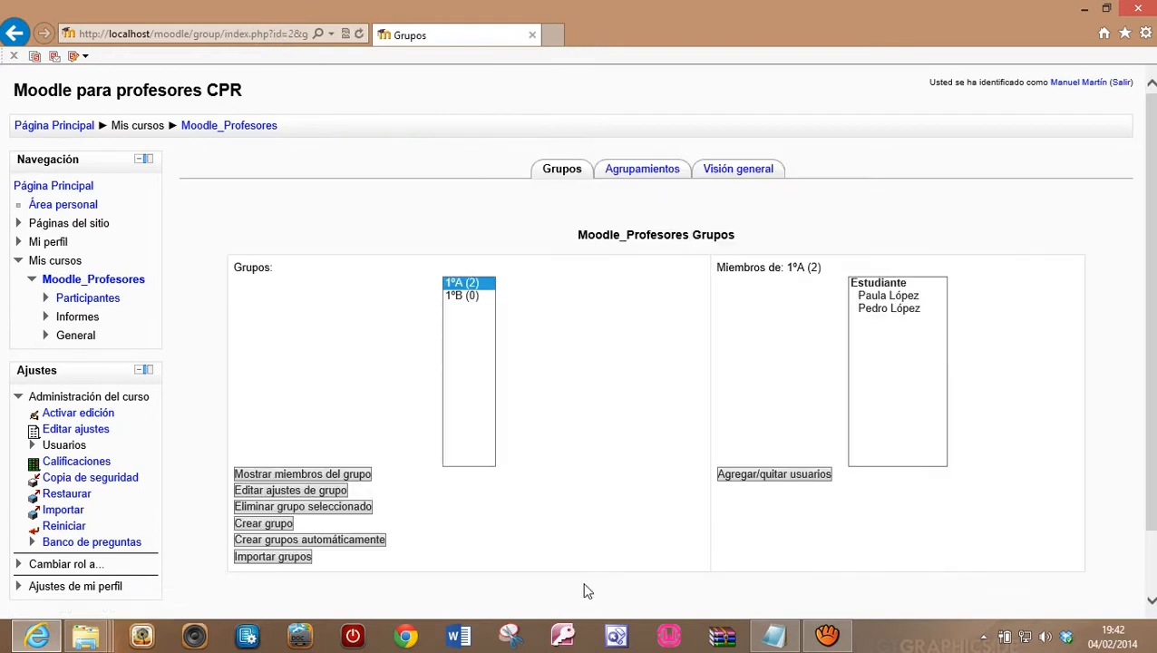
Add the last listed potential member to group 1ºB, return to the groups overview and select 1ºB
left_click(464, 296)
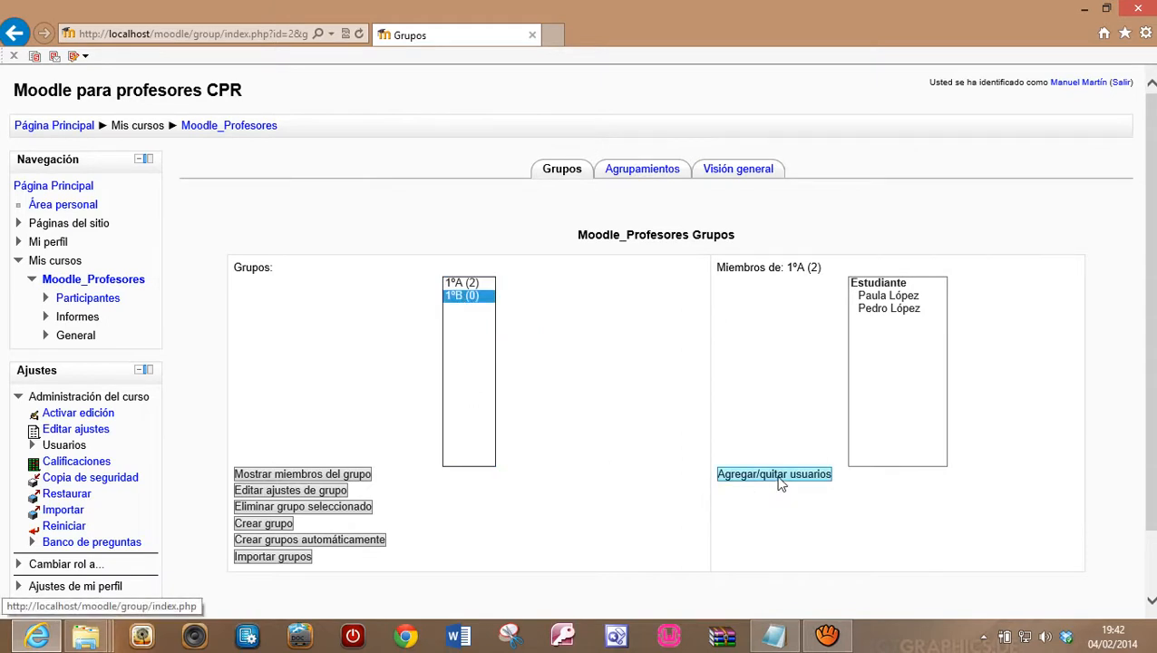
left_click(467, 284)
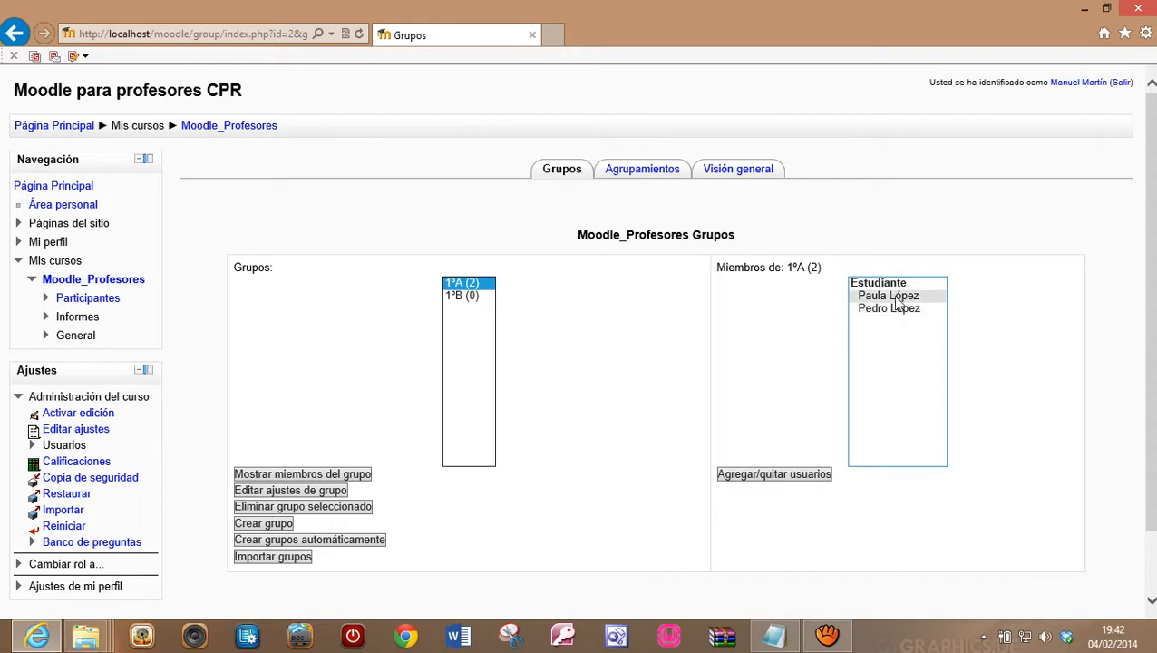
left_click(463, 297)
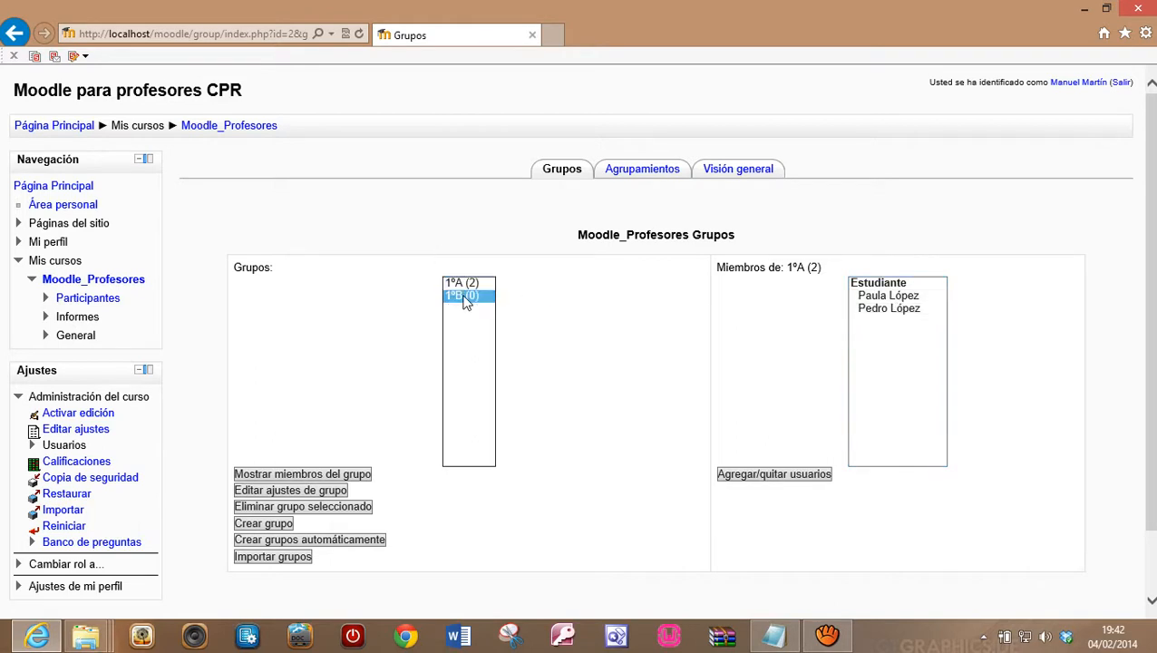
left_click(762, 477)
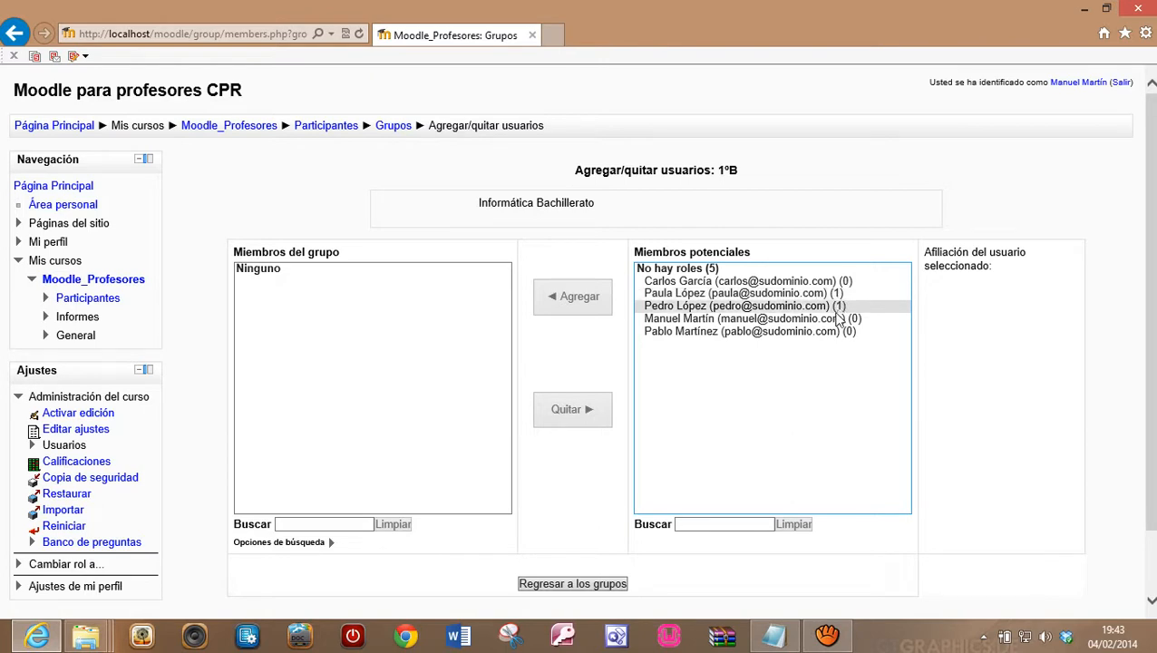
left_click(731, 332)
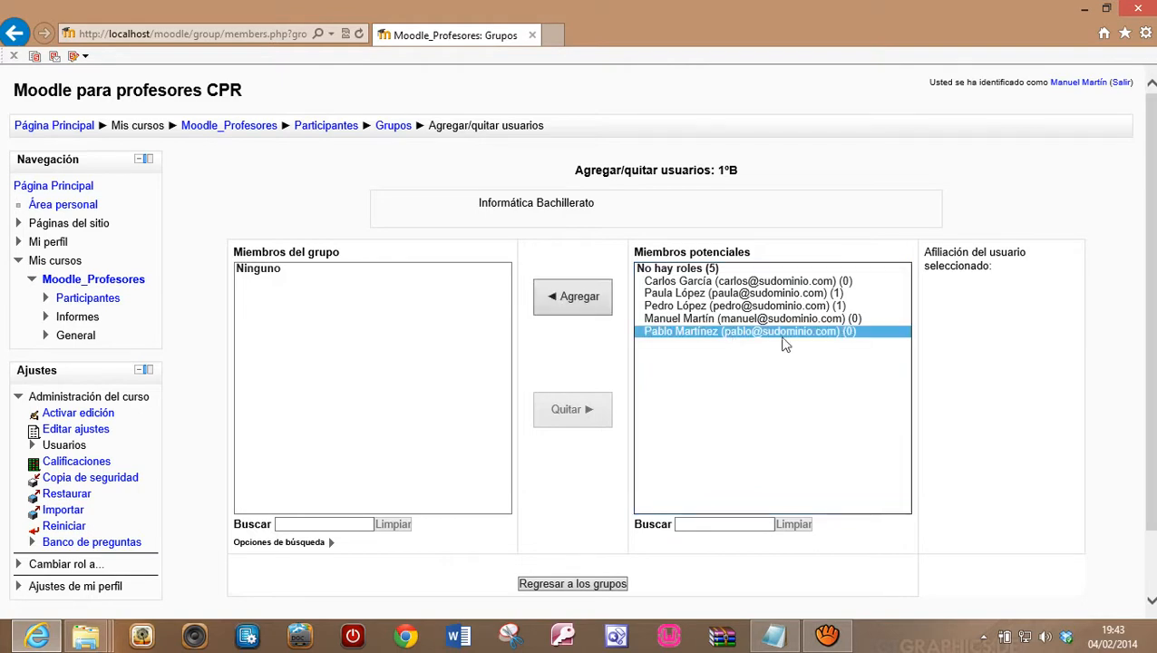
left_click(595, 304)
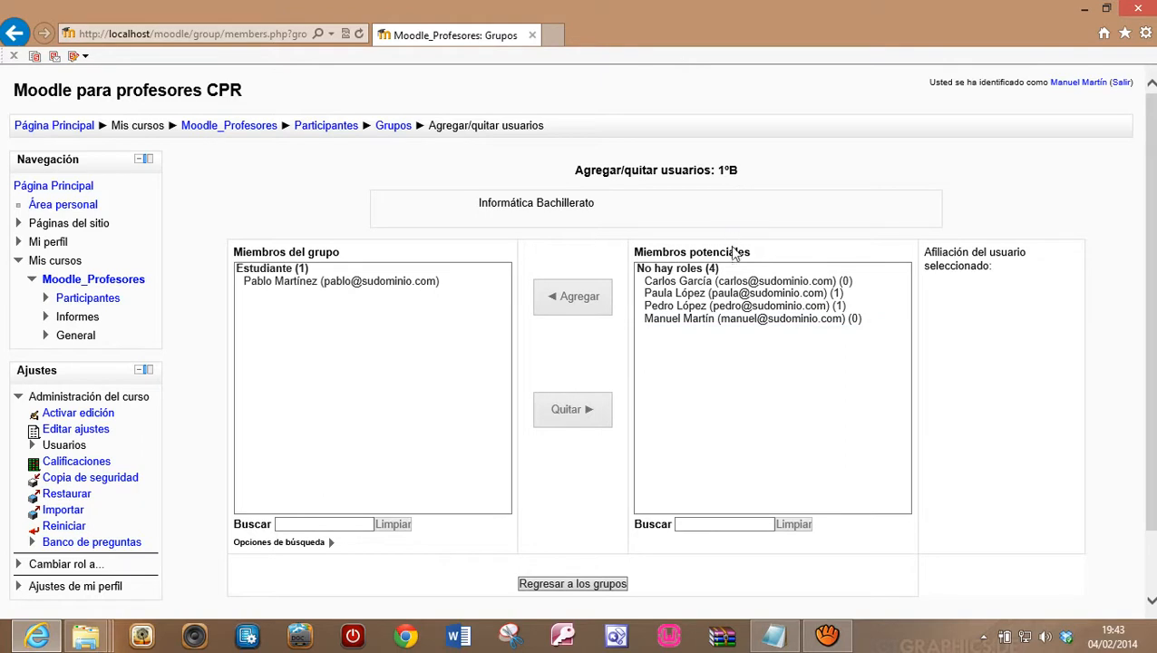
left_click(707, 281)
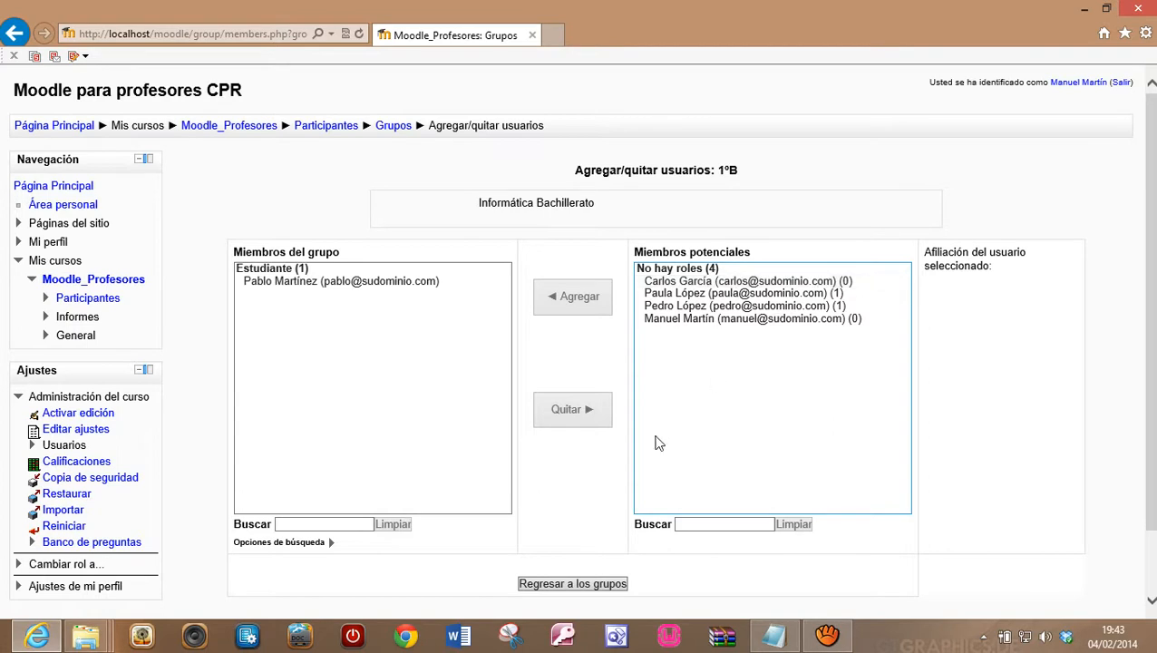
left_click(580, 586)
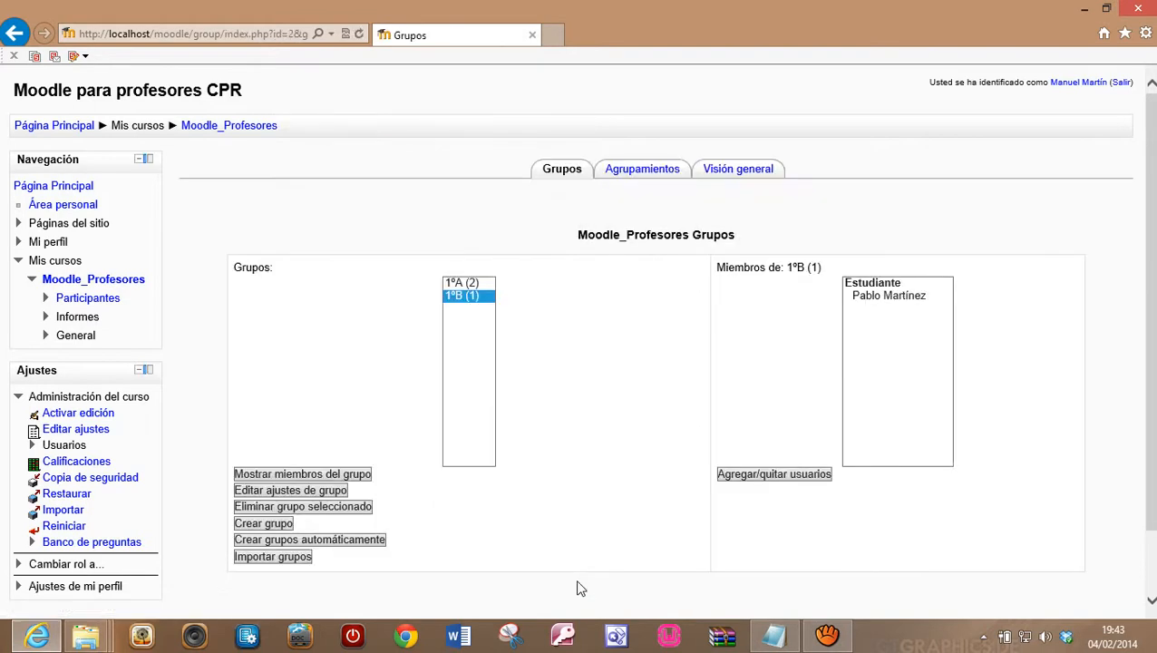
left_click(487, 297)
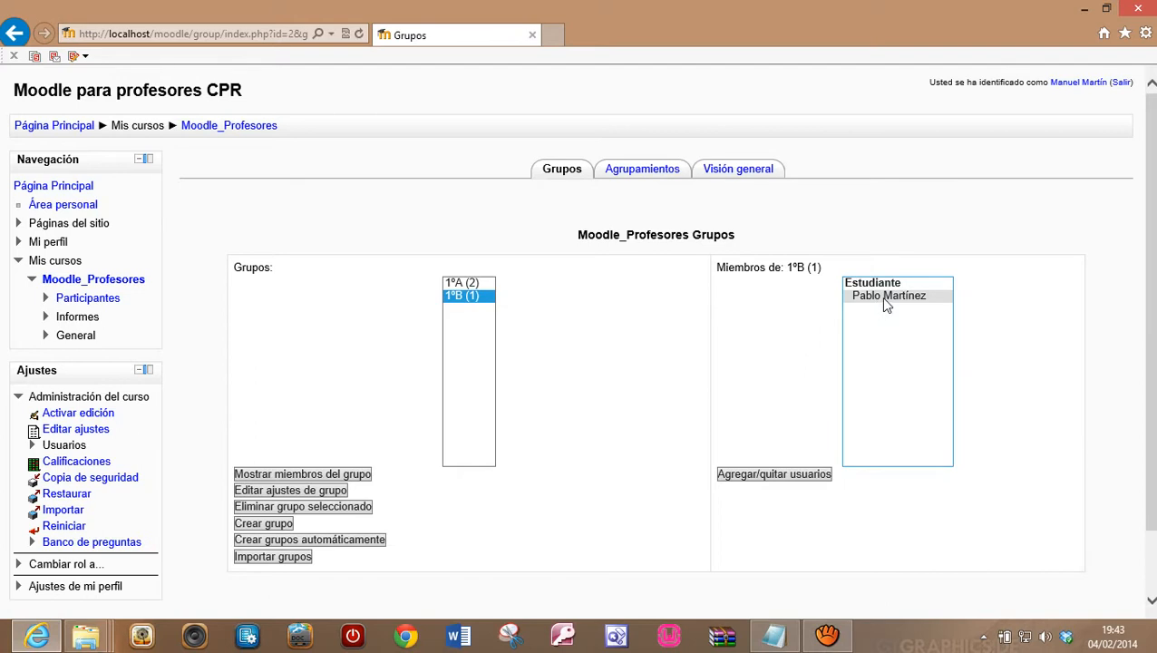